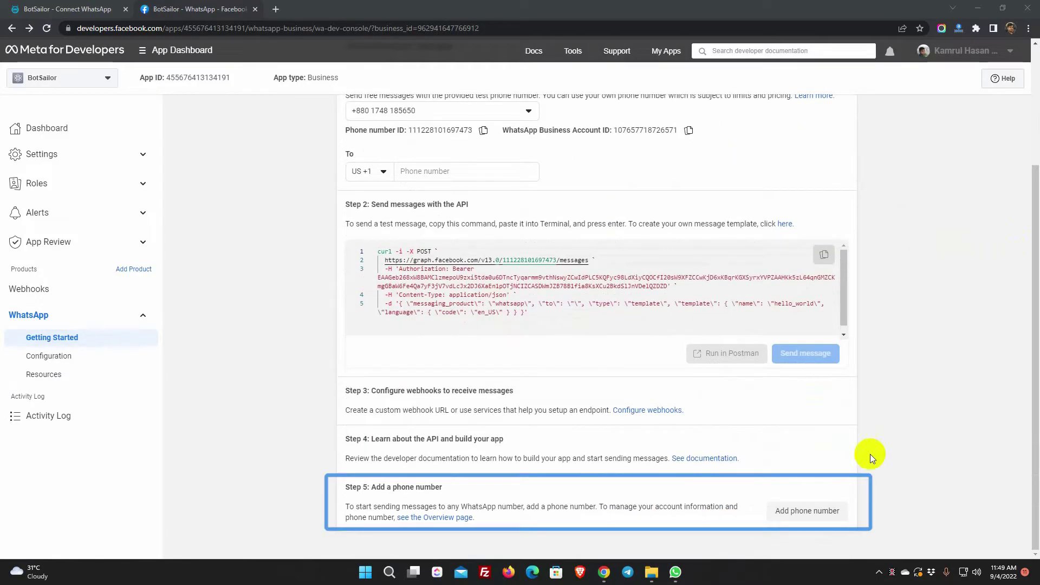
# Step: Start adding a new phone number from Step 5 of the WhatsApp Getting Started page
pyautogui.click(805, 511)
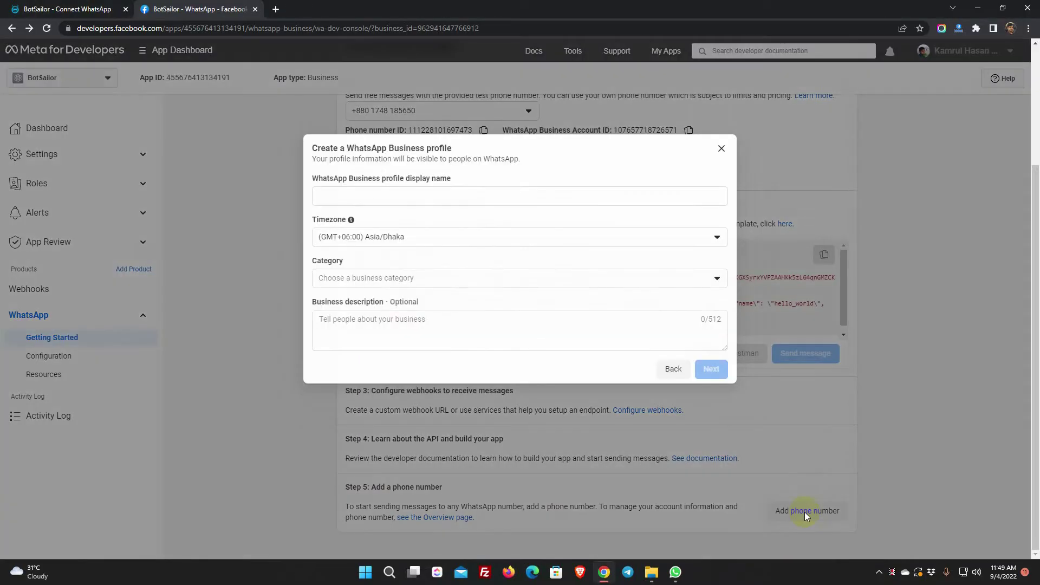
# Step: Create the 'Chatbotzzz' profile in Asia/Dhaka time, Professional Services category, with no description
pyautogui.click(364, 198)
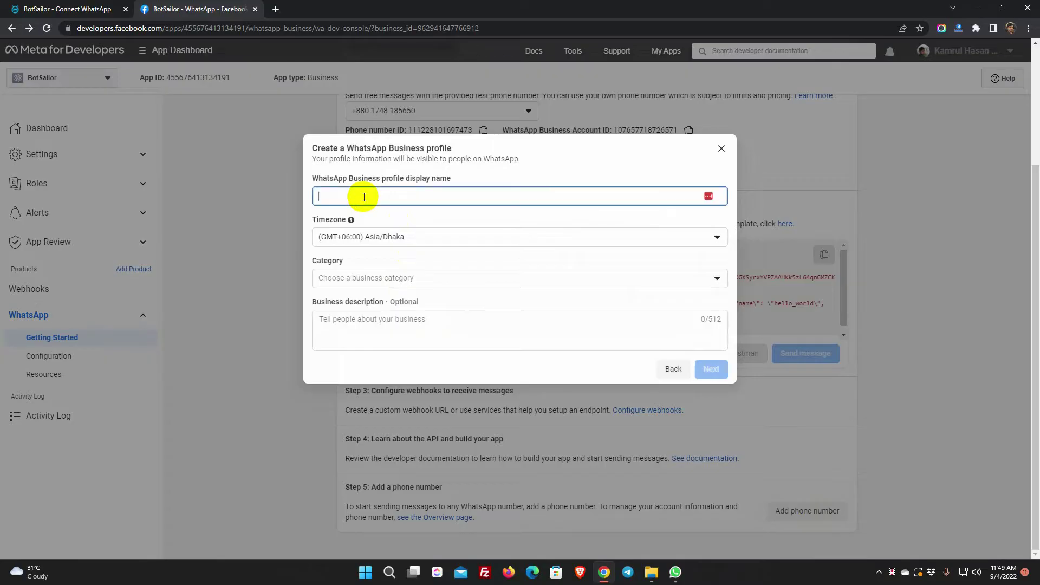
pyautogui.write('Chatbotzzz')
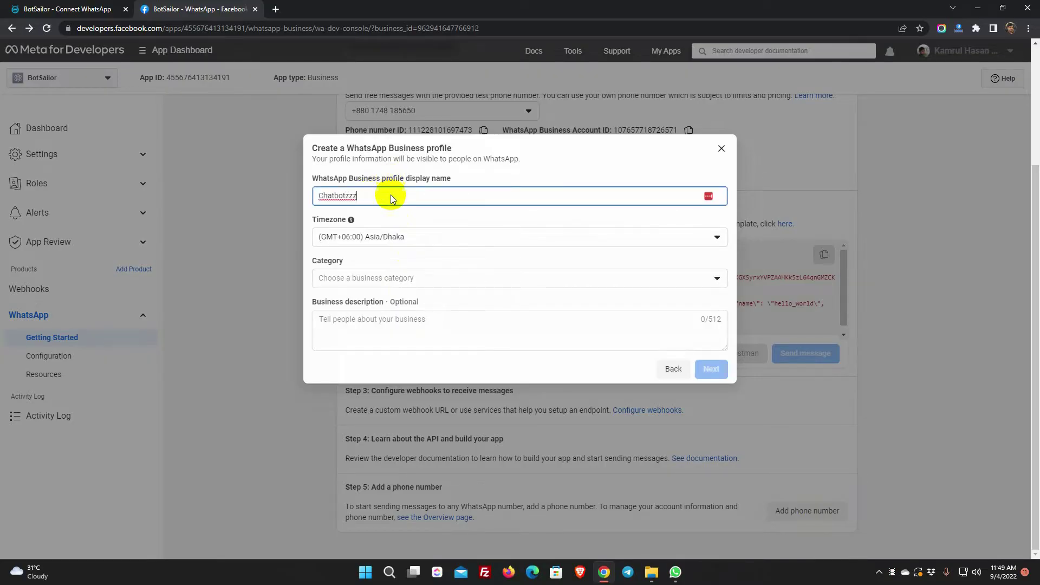
pyautogui.click(420, 237)
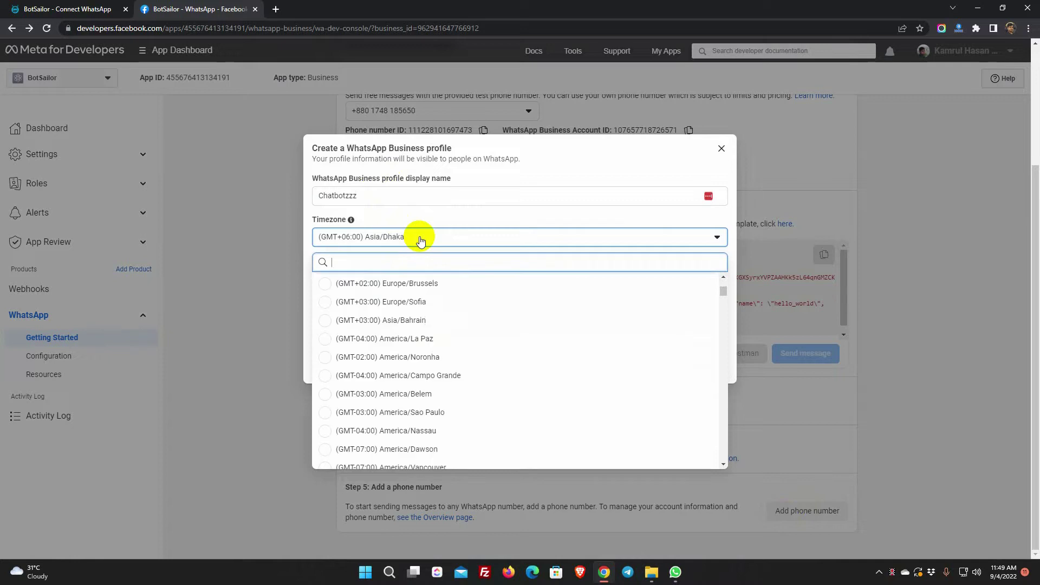
pyautogui.click(442, 222)
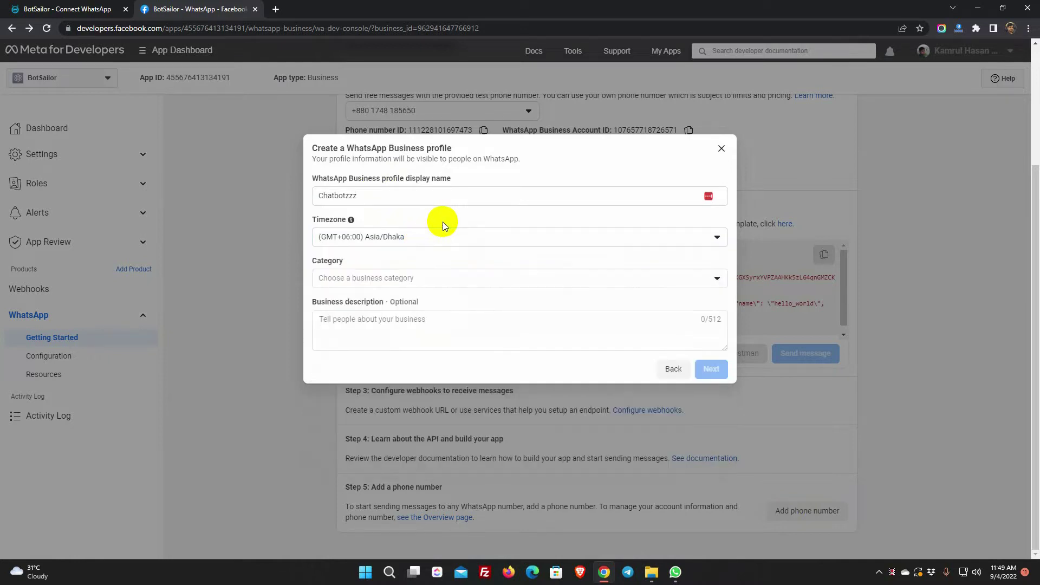
pyautogui.click(421, 280)
pyautogui.scroll(-3, 409, 455)
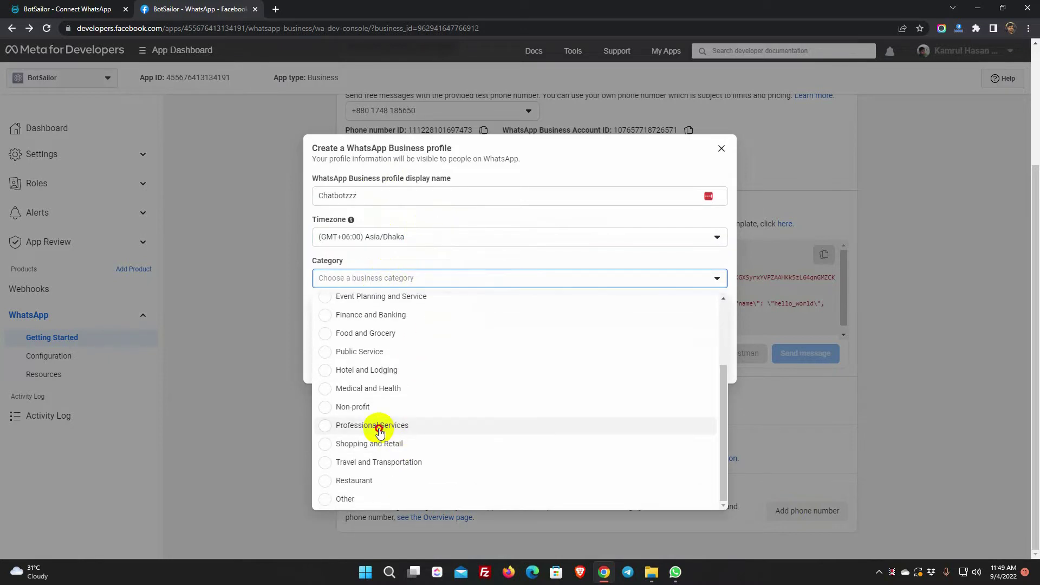
pyautogui.click(378, 426)
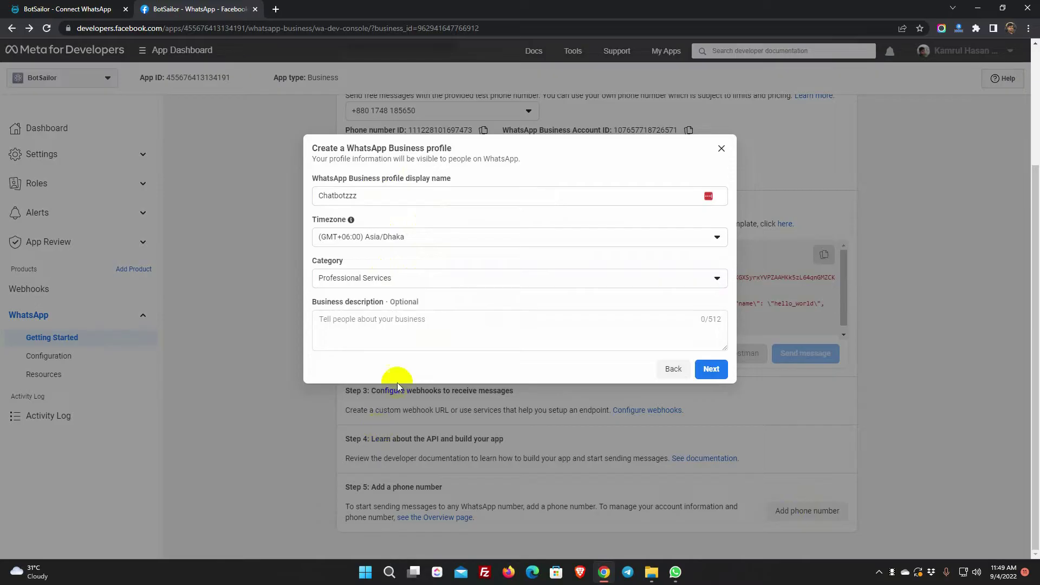
pyautogui.click(394, 325)
pyautogui.click(458, 370)
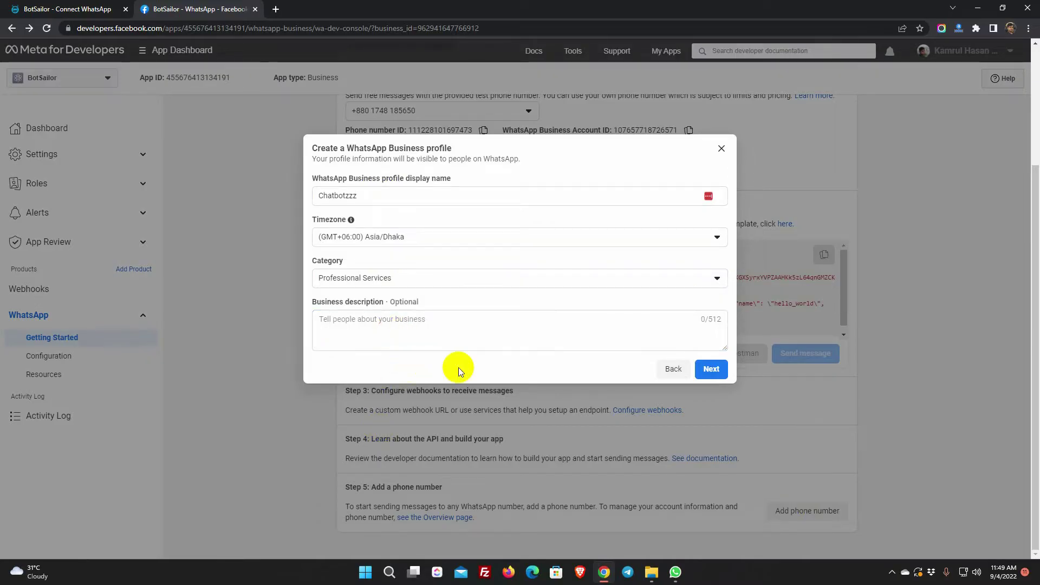
pyautogui.click(711, 370)
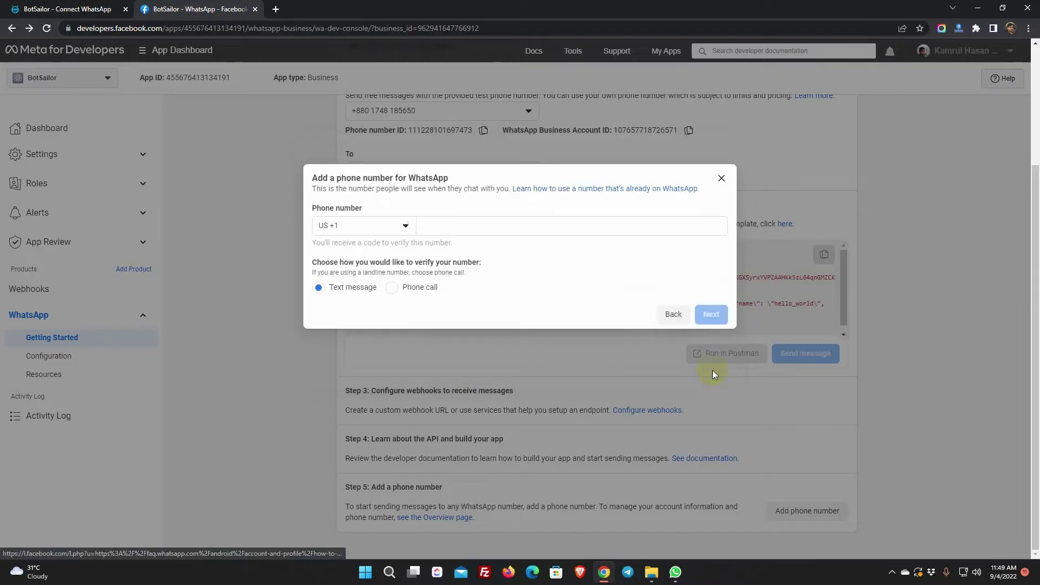
# Step: Enter the Bangladesh (+880) business phone number and request a text-message verification code
pyautogui.click(399, 227)
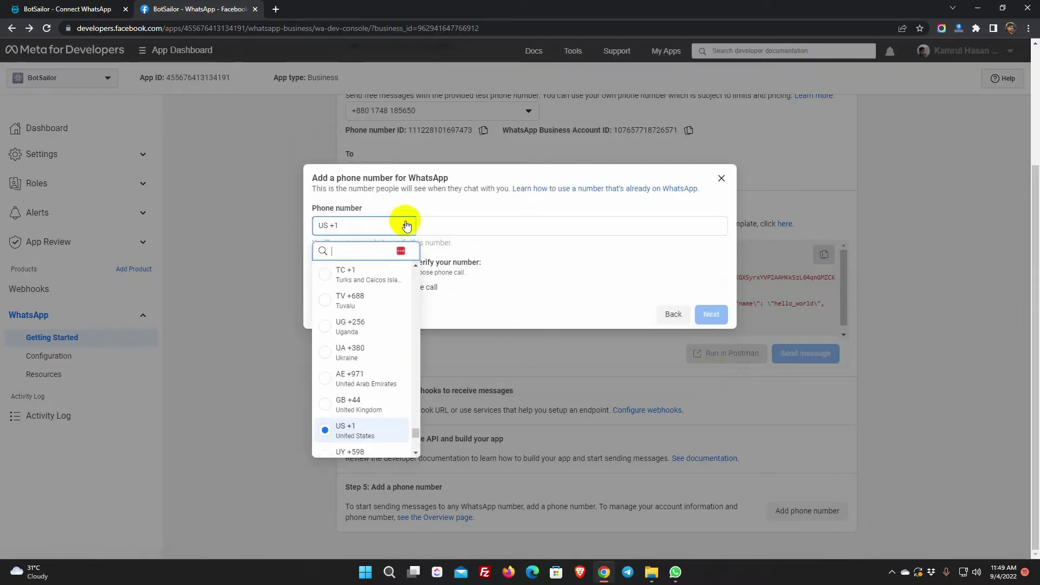
pyautogui.write('bd')
pyautogui.click(354, 275)
pyautogui.click(448, 226)
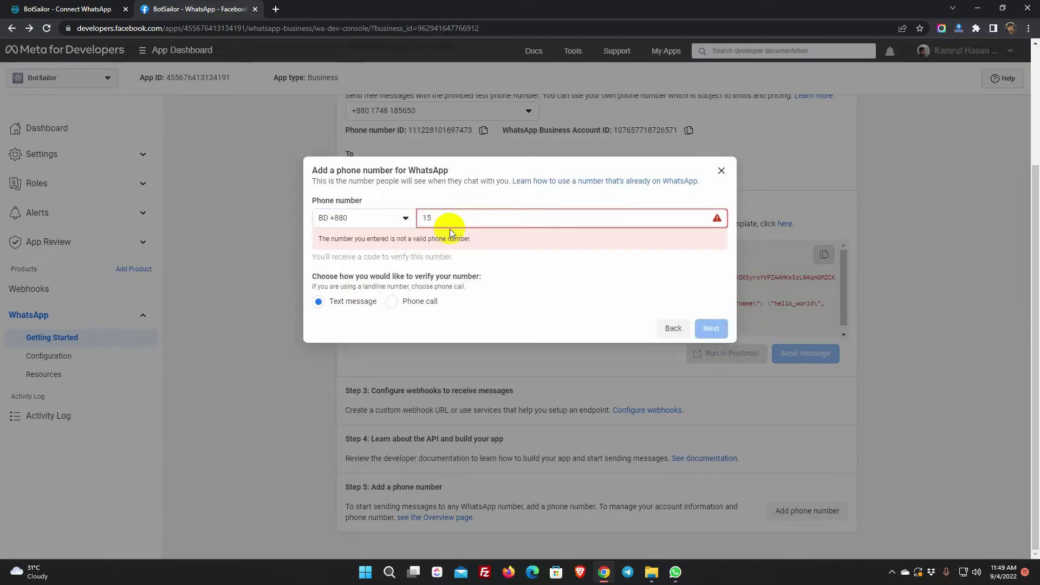
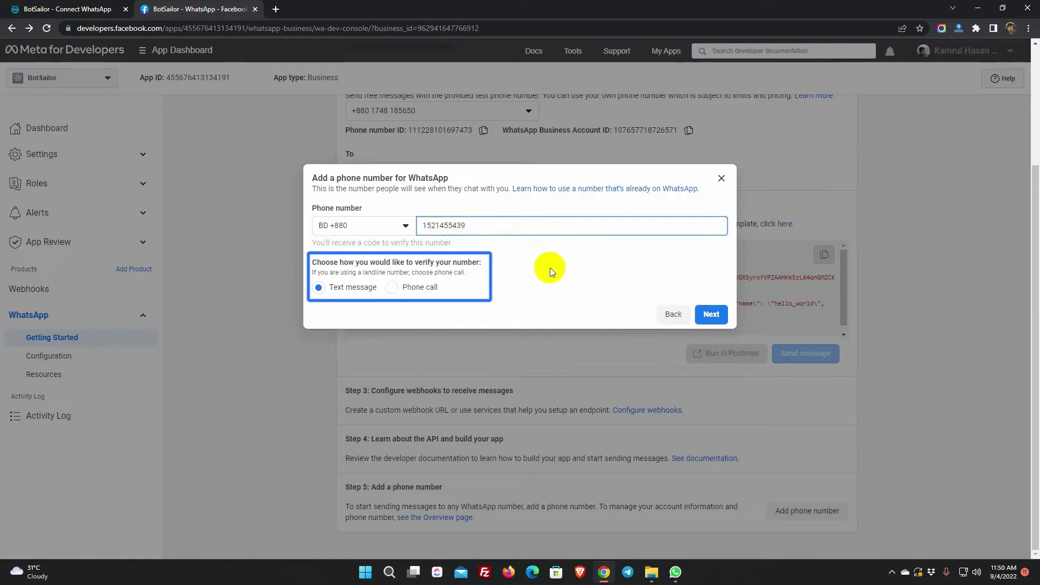
pyautogui.click(712, 316)
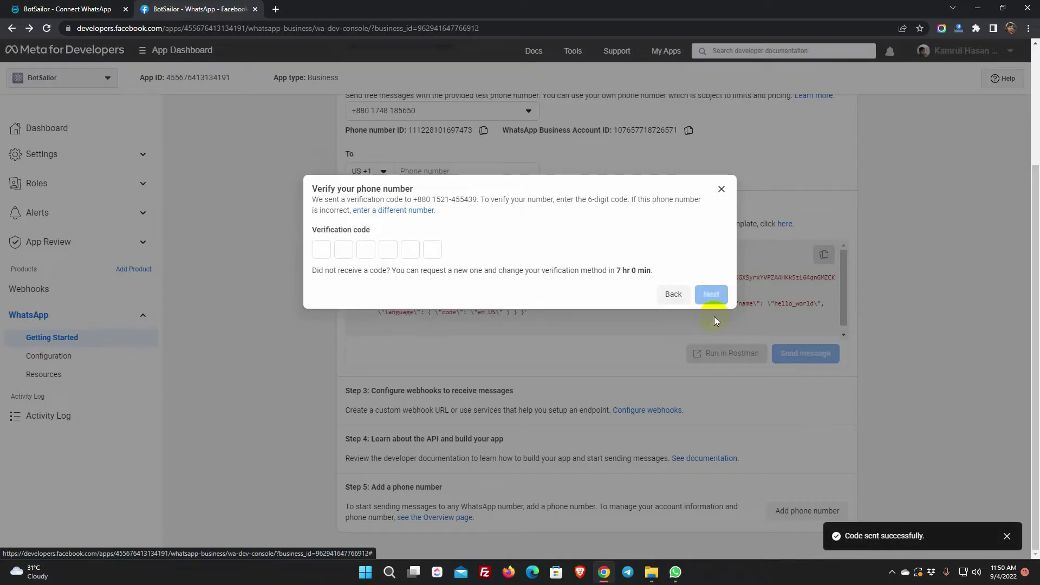
# Step: Enter the six-digit code from the text message to verify the number
pyautogui.click(711, 294)
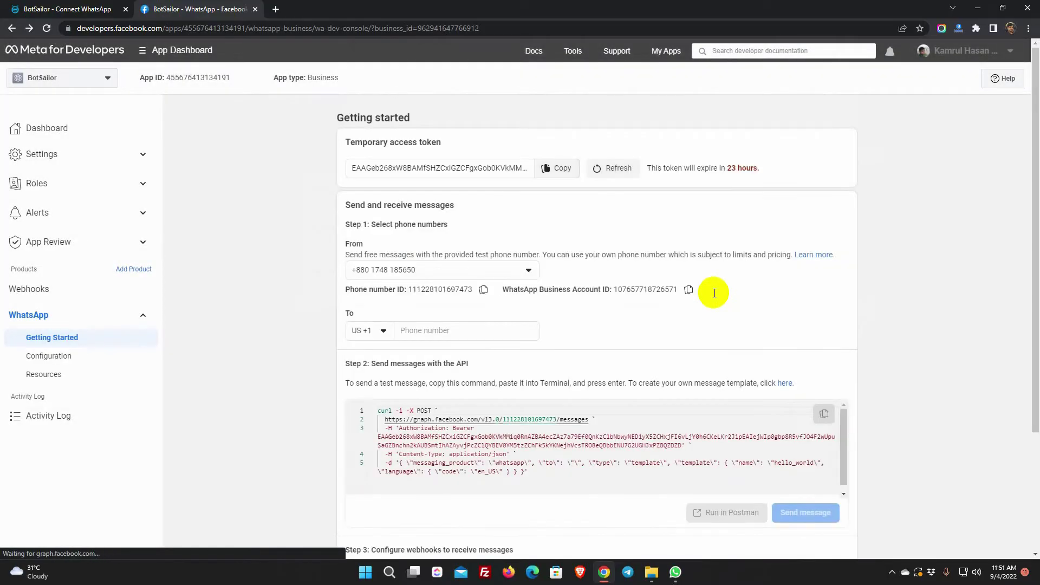
pyautogui.scroll(-3, 708, 291)
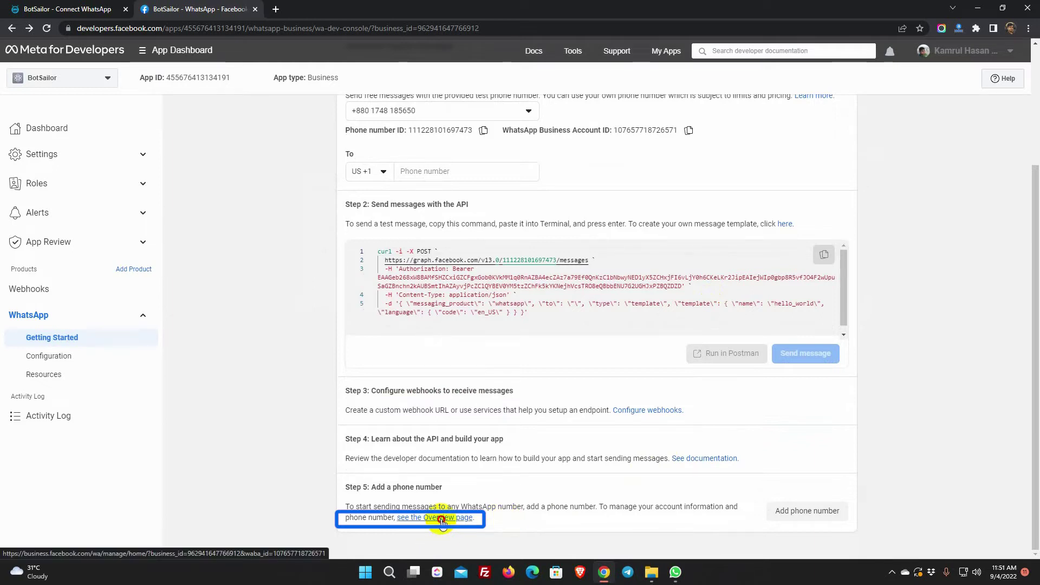
# Step: Go to the WhatsApp accounts overview and open the new number under the Chatbotzzz account
pyautogui.click(441, 518)
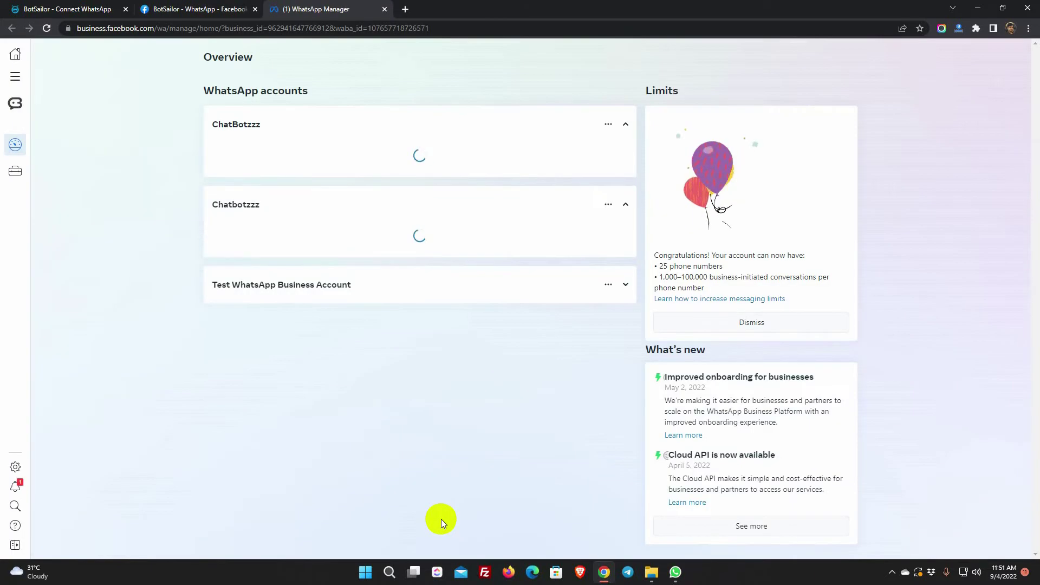
pyautogui.moveTo(214, 301); pyautogui.dragTo(267, 298)
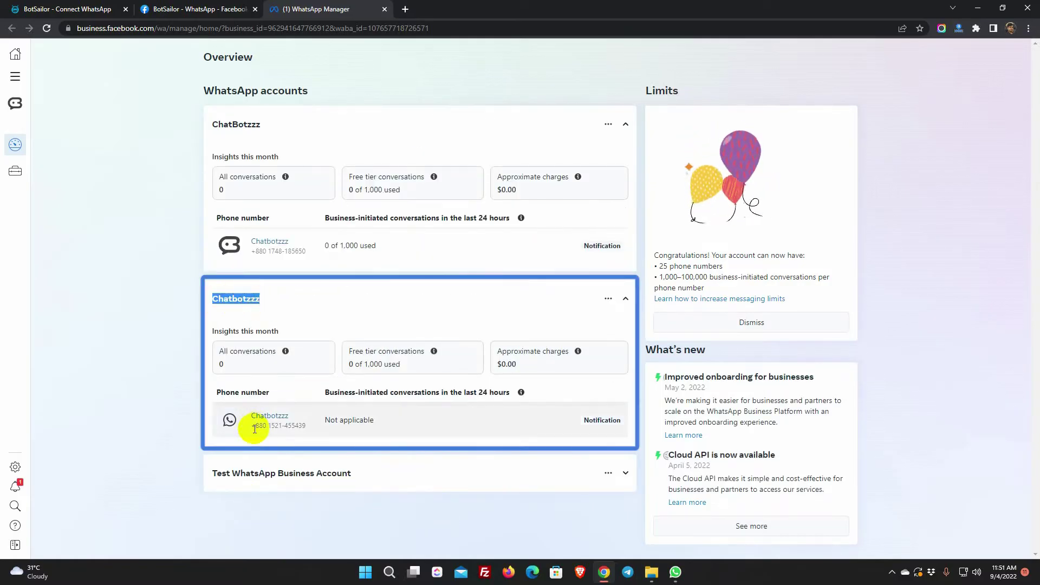
pyautogui.moveTo(255, 428); pyautogui.dragTo(301, 427)
pyautogui.click(278, 422)
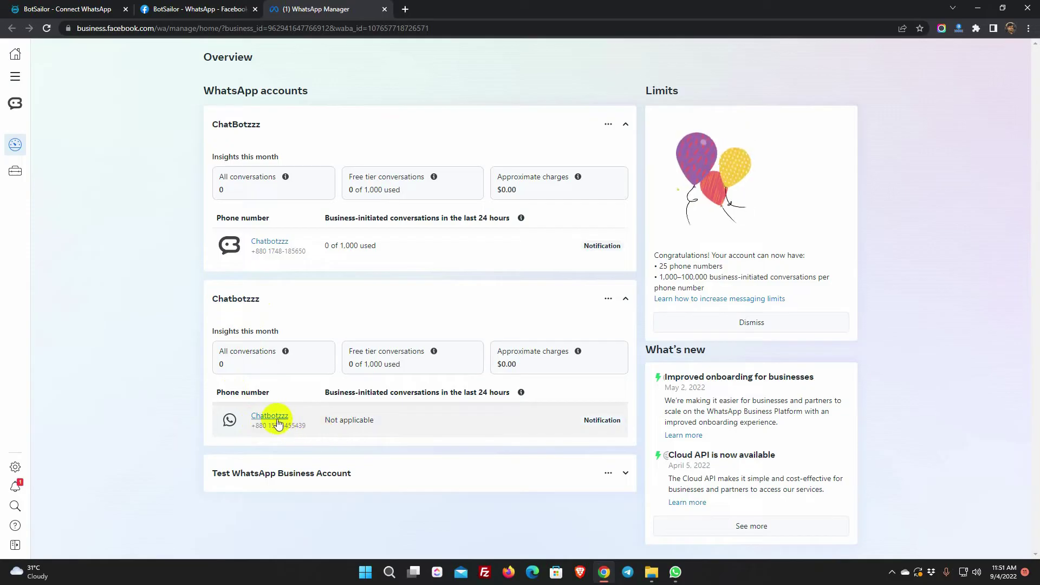
pyautogui.click(274, 416)
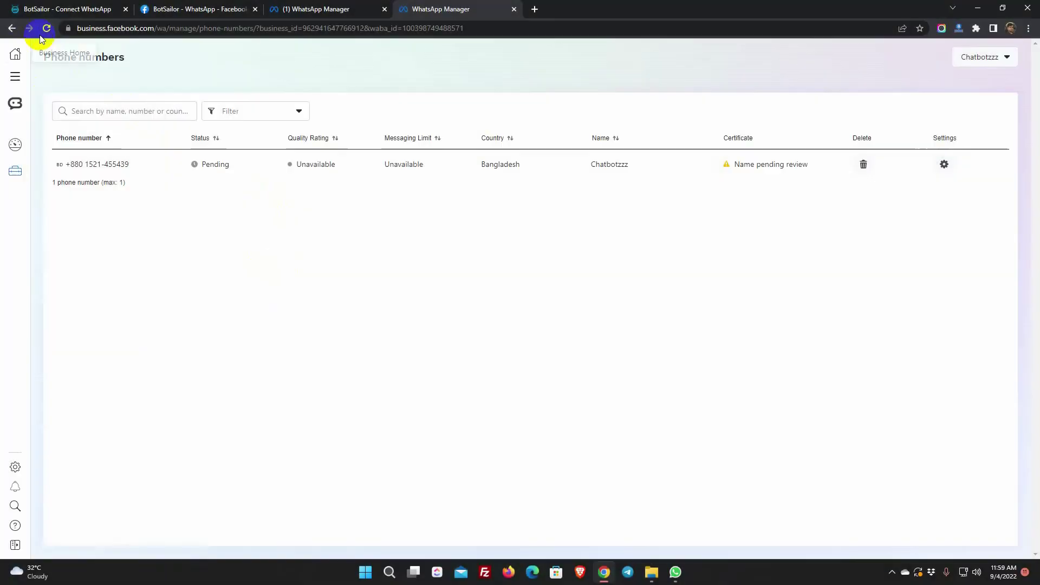
# Step: Rename the number's display name to 'Chatbotzzz Support' and submit it for review
pyautogui.click(46, 28)
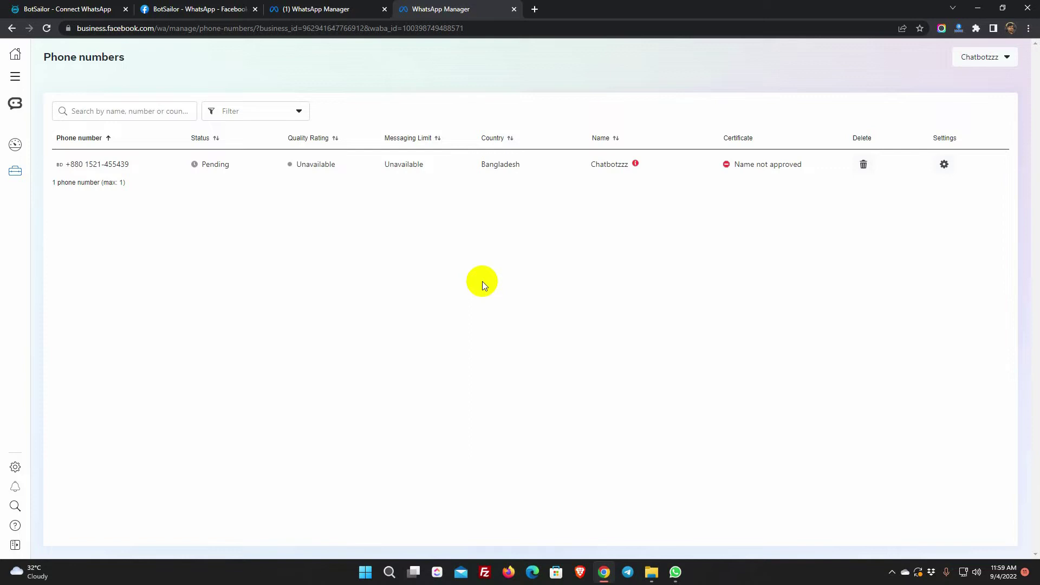
pyautogui.moveTo(636, 163)
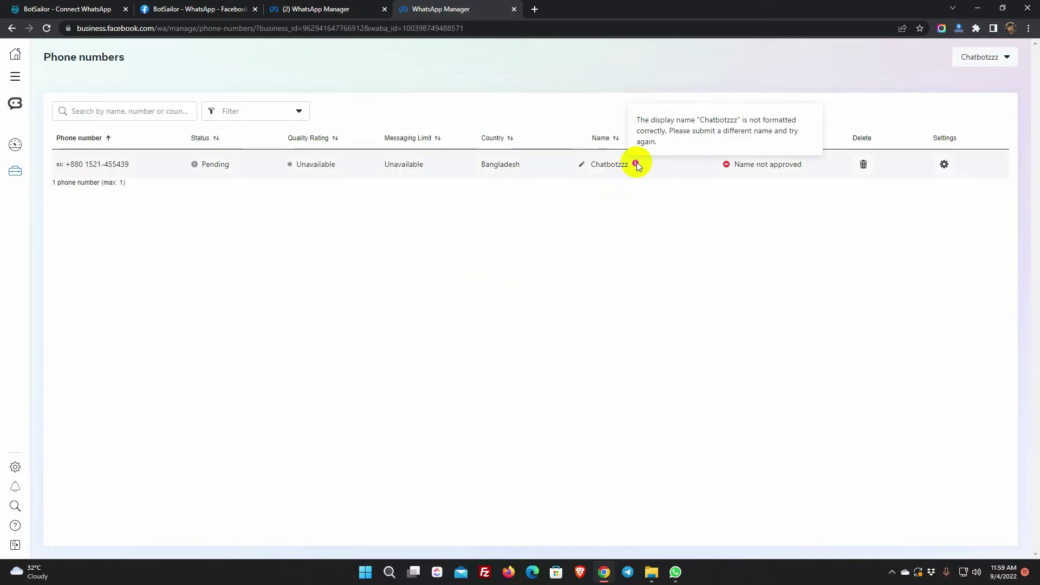
pyautogui.click(582, 165)
pyautogui.click(495, 255)
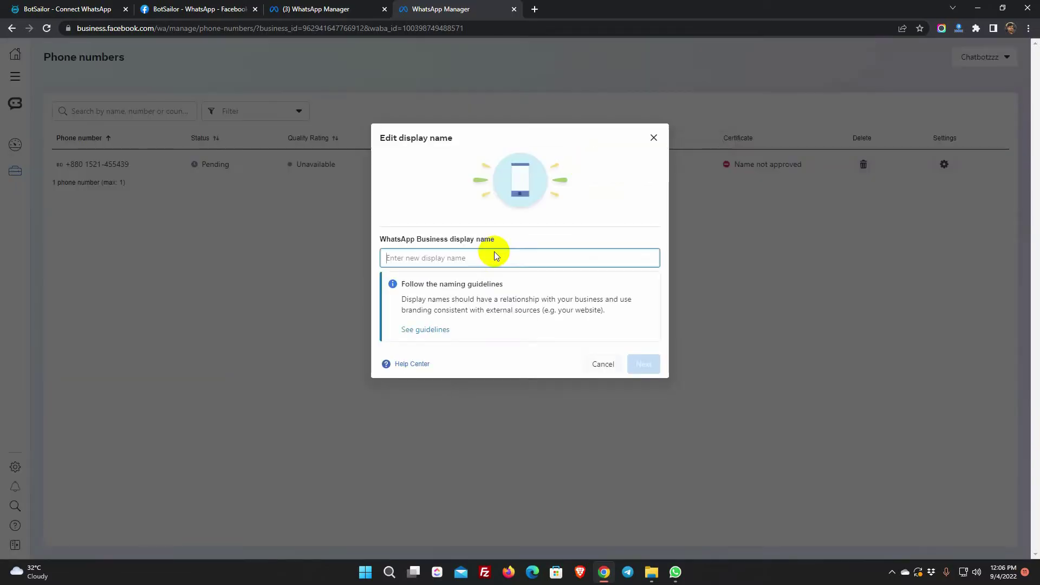
pyautogui.write('Chatbot')
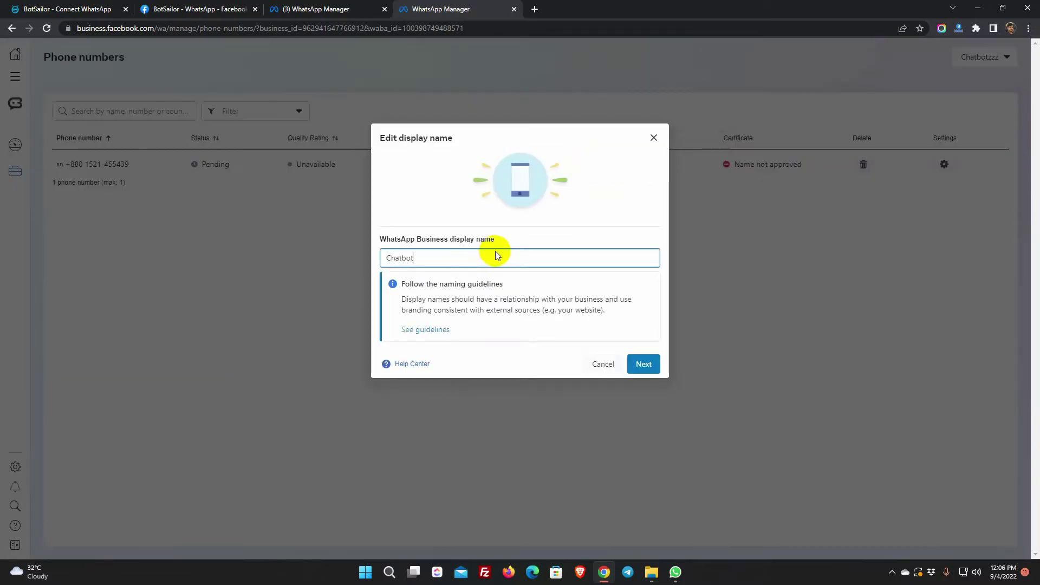
pyautogui.write('zzz Support')
pyautogui.click(643, 366)
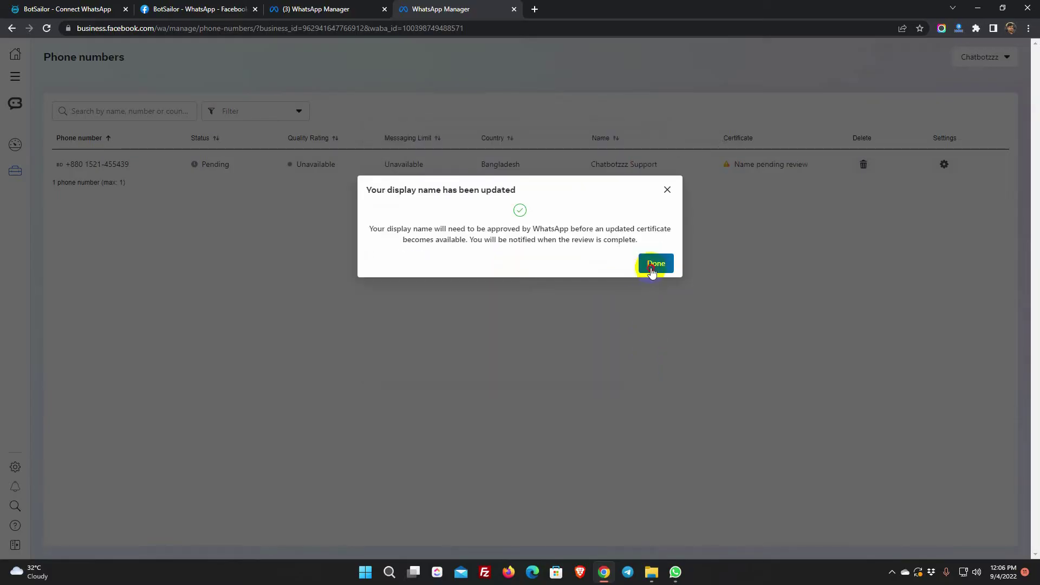
pyautogui.click(653, 263)
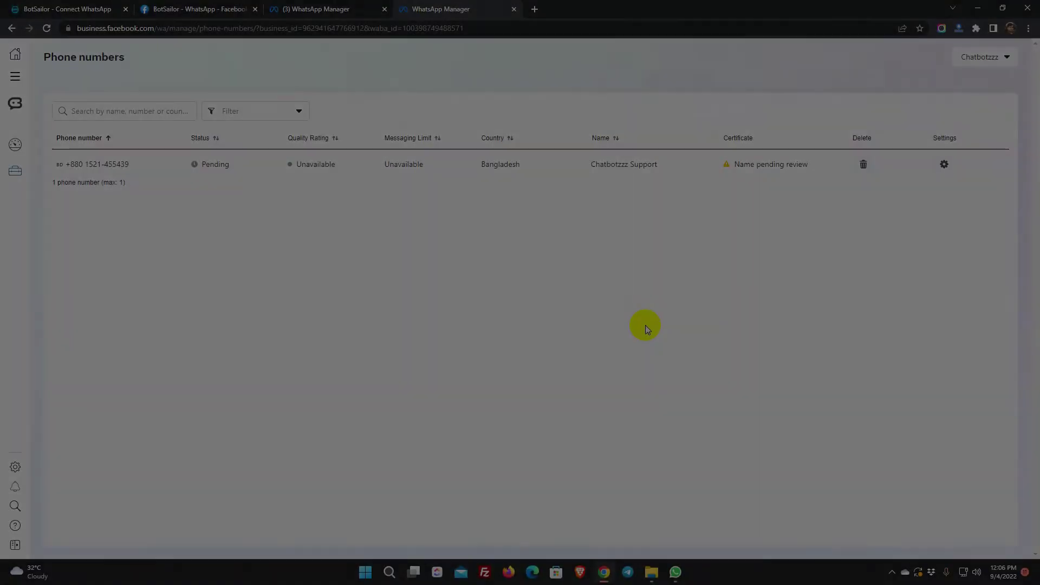
# Step: Reload the phone numbers list and open Settings for the Chatbotzzz Support number
pyautogui.click(47, 28)
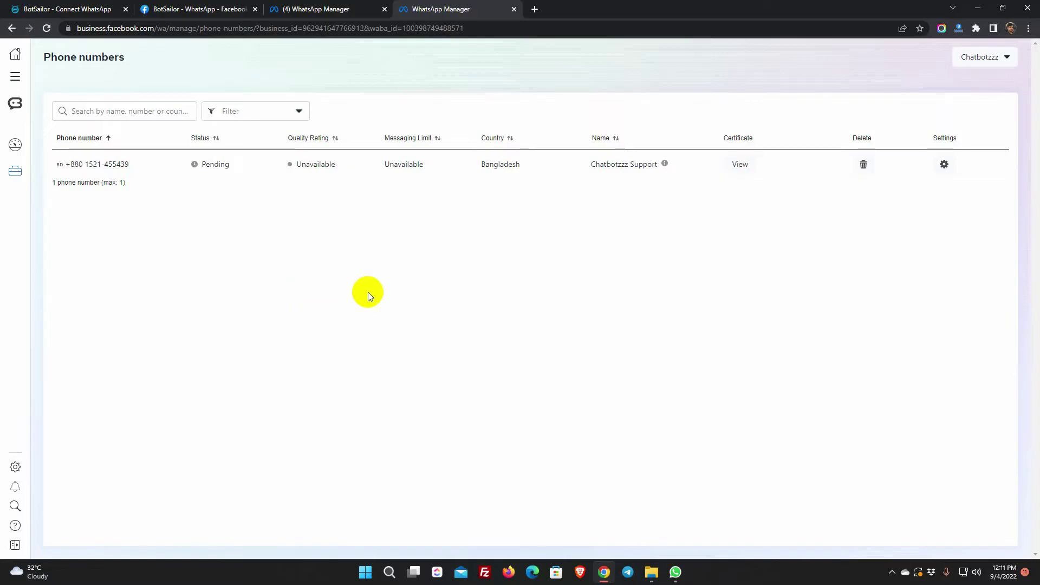
pyautogui.moveTo(665, 163)
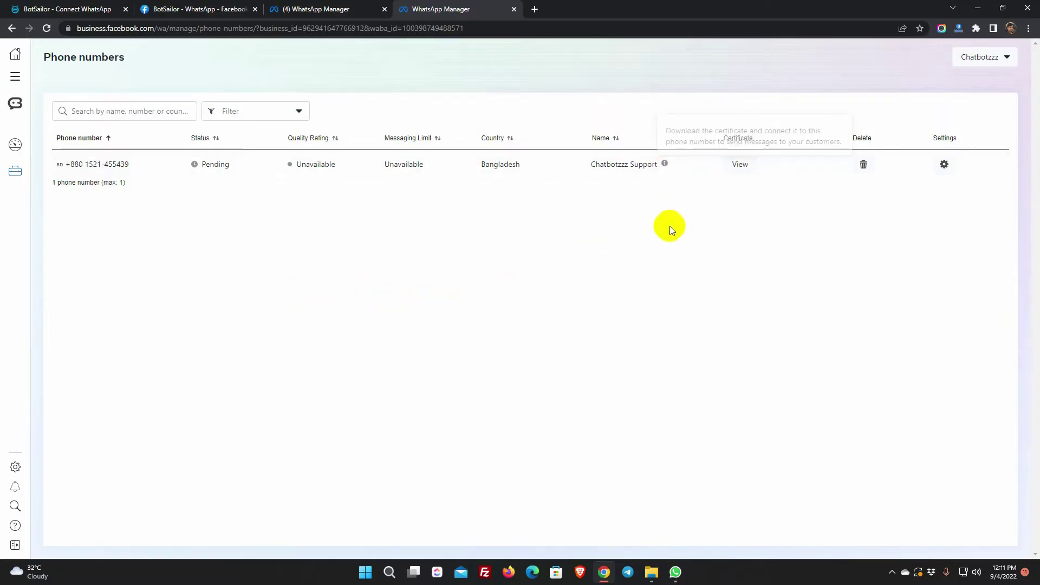
pyautogui.click(944, 165)
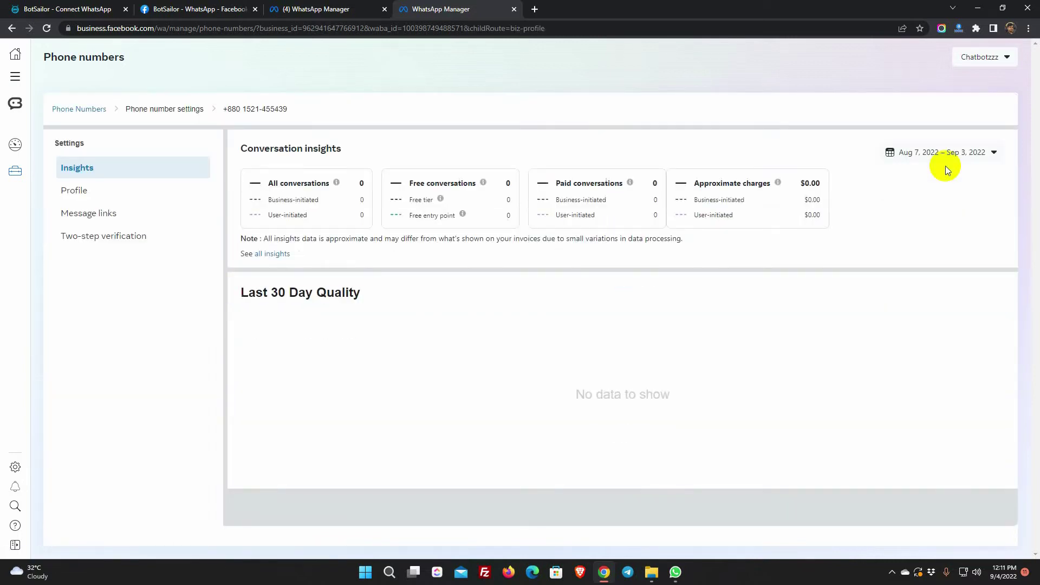
# Step: Read the number's two-step verification settings, then return to the Phone Numbers list
pyautogui.click(130, 238)
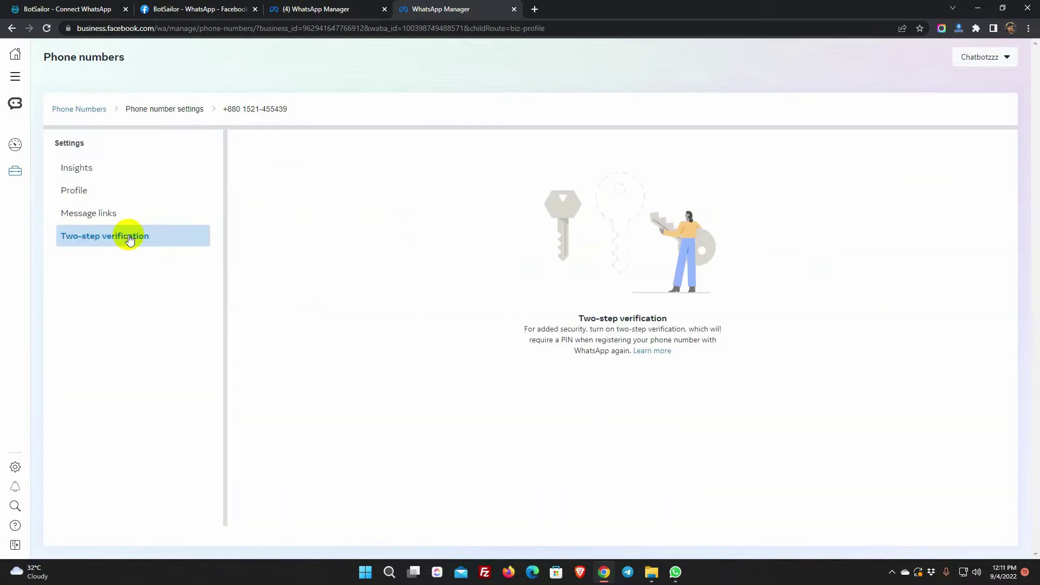
pyautogui.moveTo(563, 327); pyautogui.dragTo(686, 328)
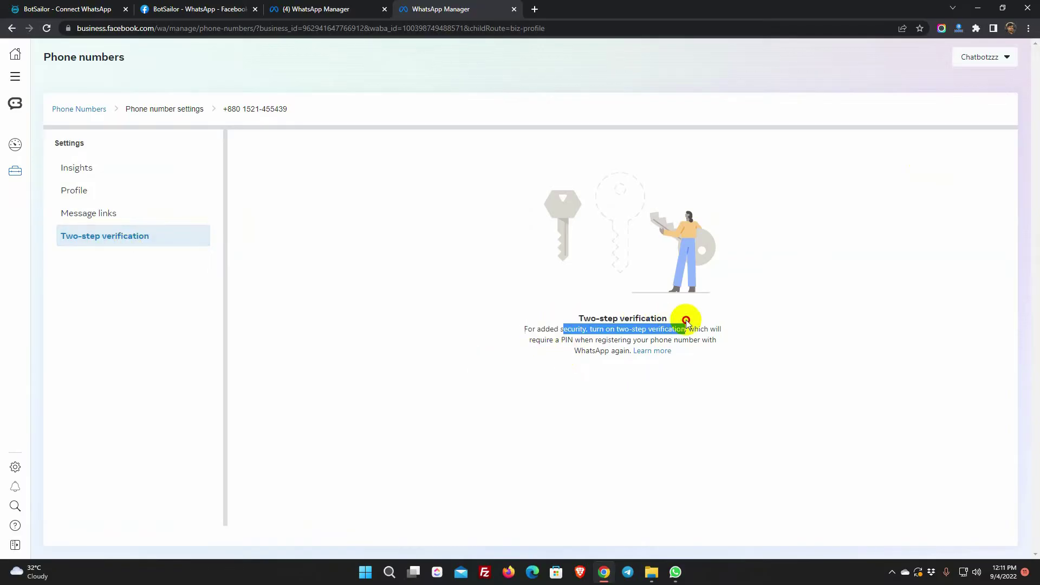
pyautogui.click(561, 328)
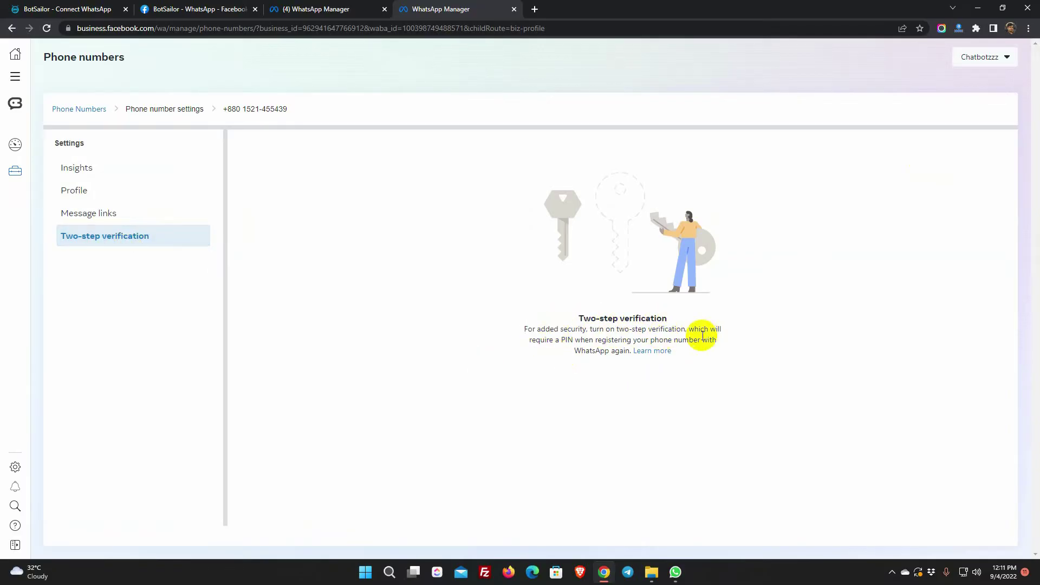
pyautogui.click(103, 109)
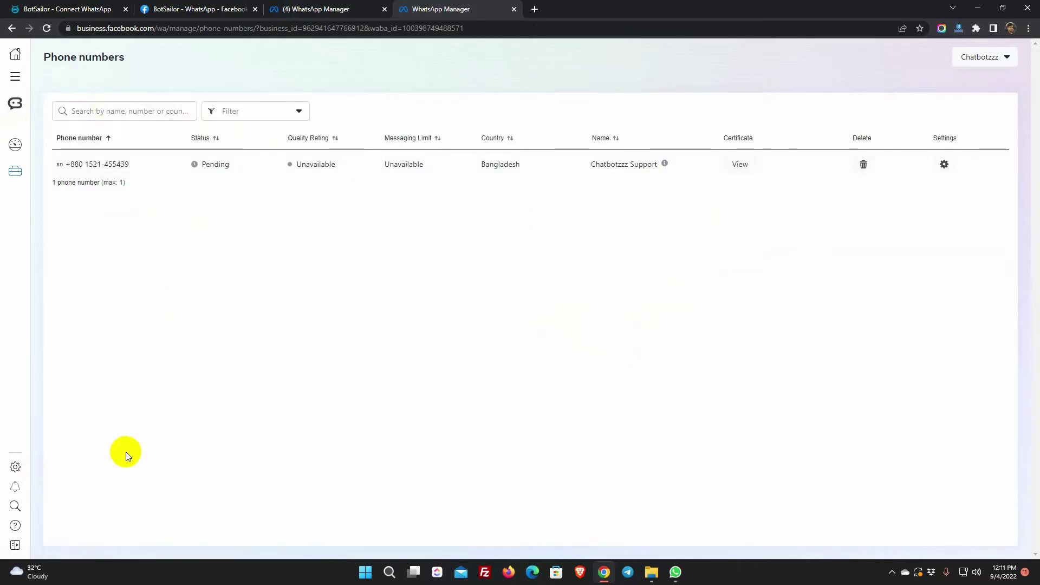
# Step: Open Business settings from the gear in the left sidebar
pyautogui.click(15, 467)
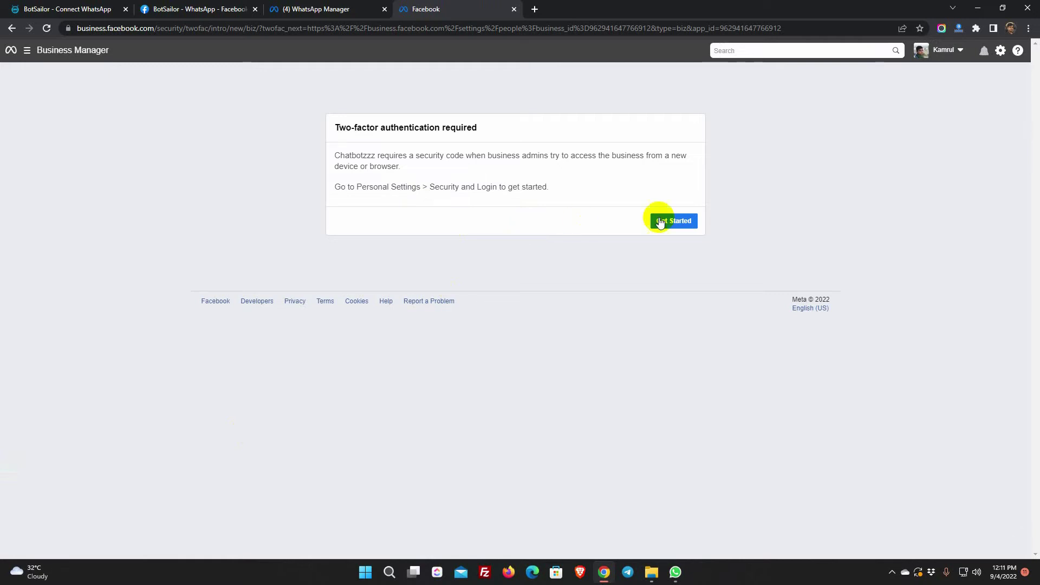
# Step: Enable SMS two-factor authentication on the existing number, confirming with the code and account password
pyautogui.click(682, 222)
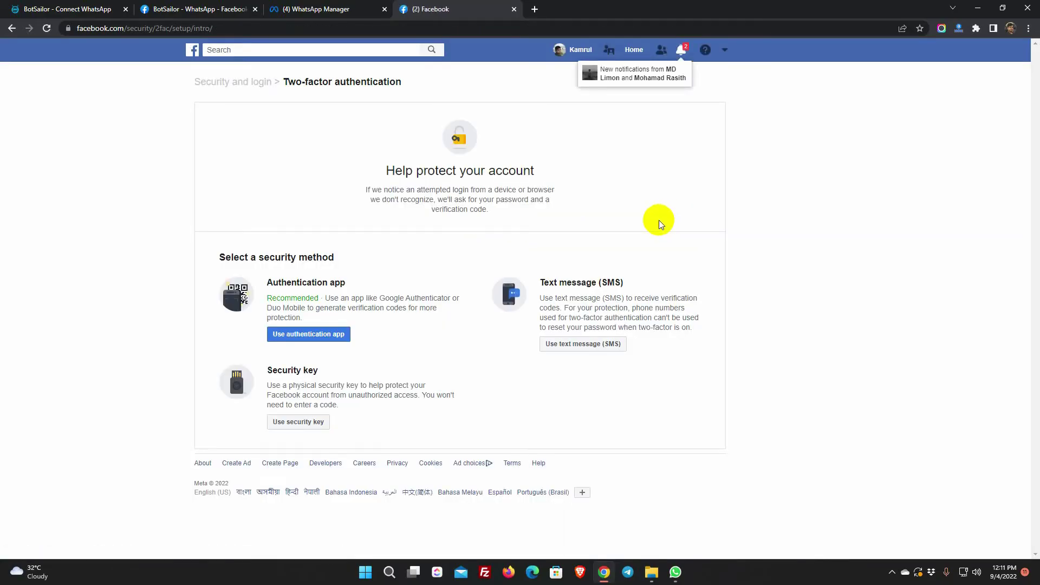
pyautogui.click(592, 344)
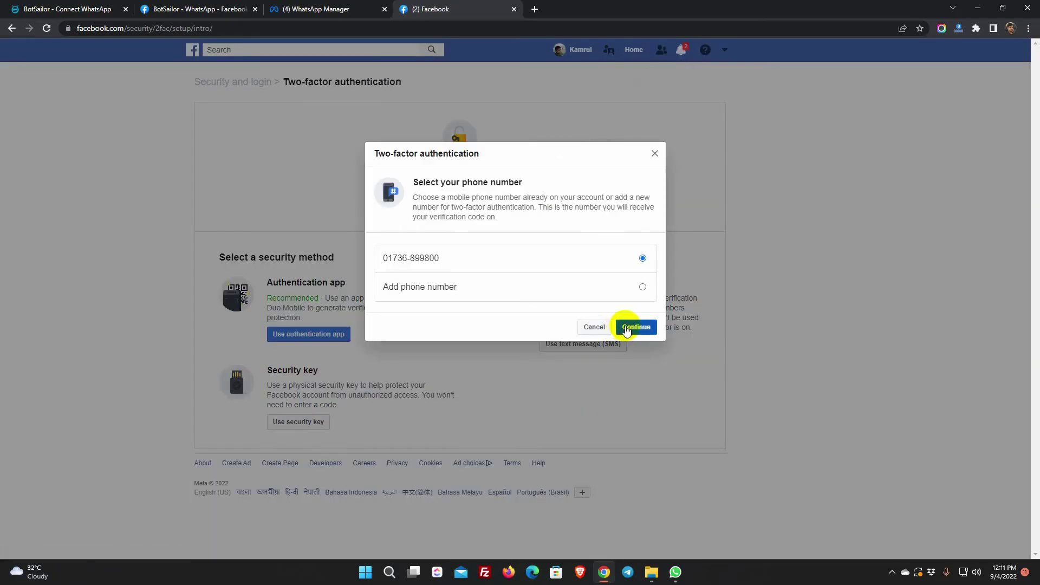
pyautogui.click(628, 329)
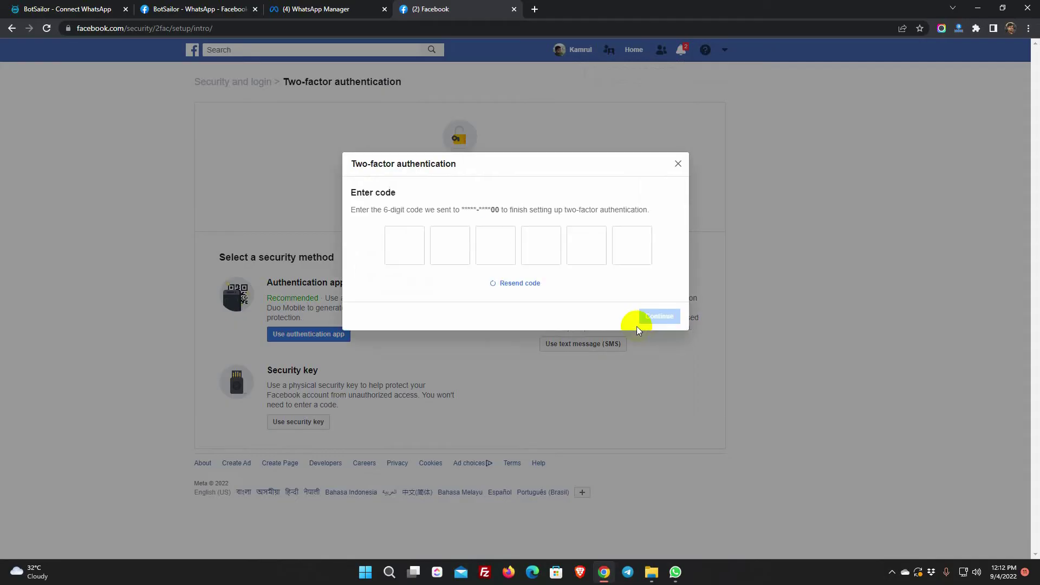
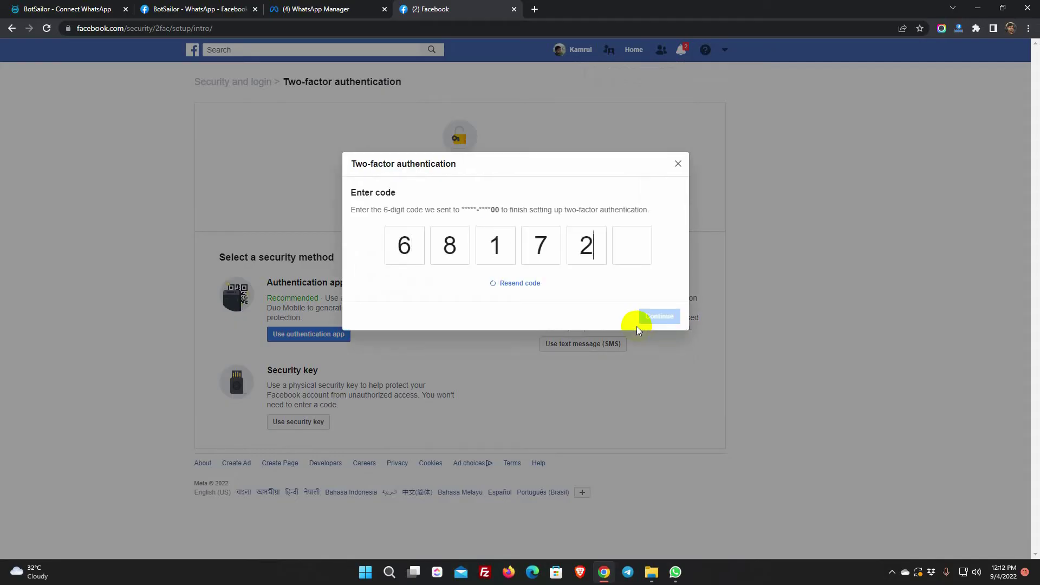
pyautogui.click(657, 316)
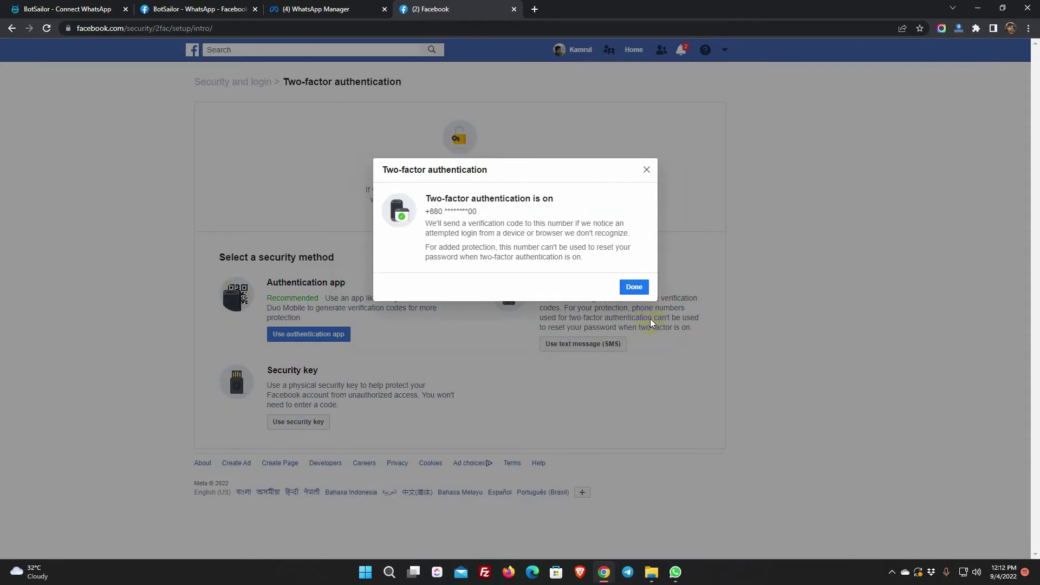
pyautogui.click(634, 287)
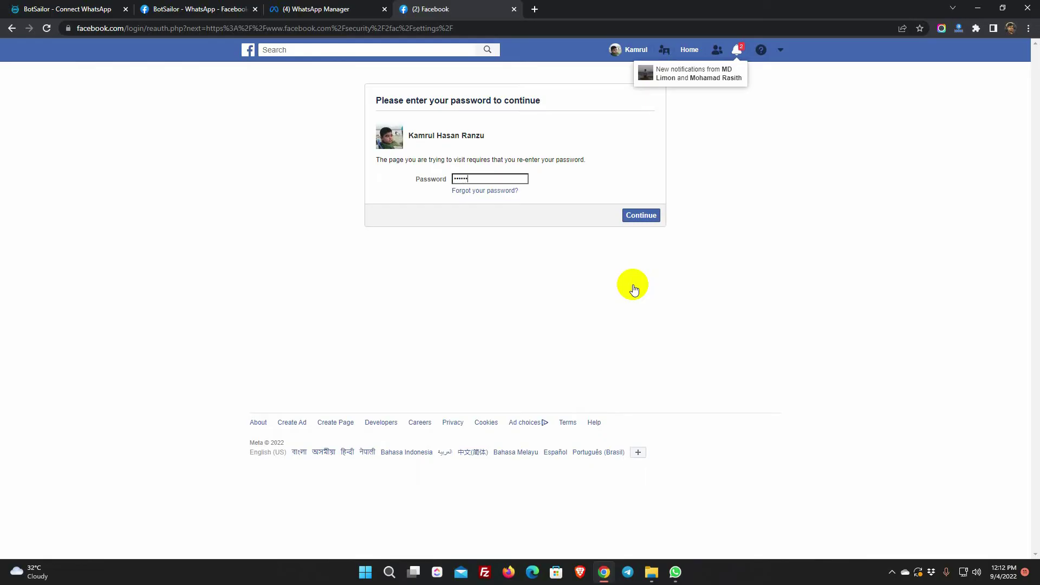
pyautogui.press('Return')
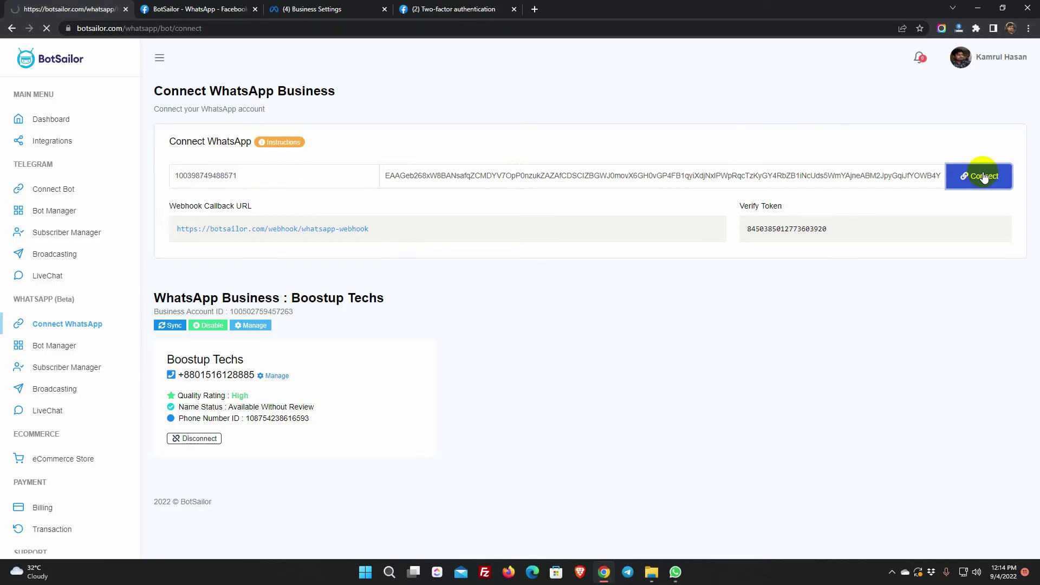
# Step: Register the Chatbotzzz Support number in BotSailor with its PIN and dismiss the success message
pyautogui.scroll(-1, 480, 364)
pyautogui.scroll(-3, 480, 363)
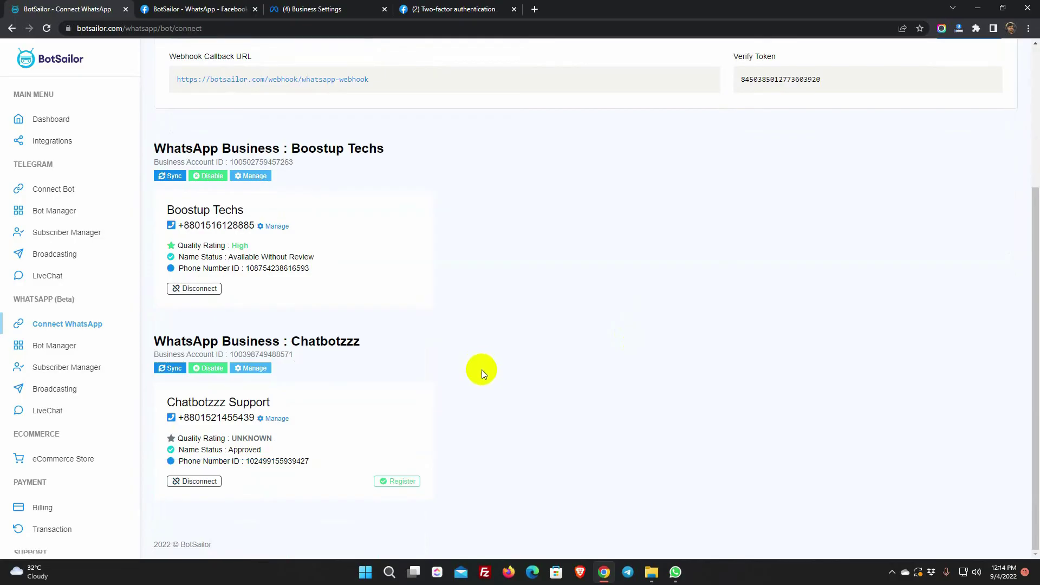
pyautogui.click(399, 482)
pyautogui.click(441, 214)
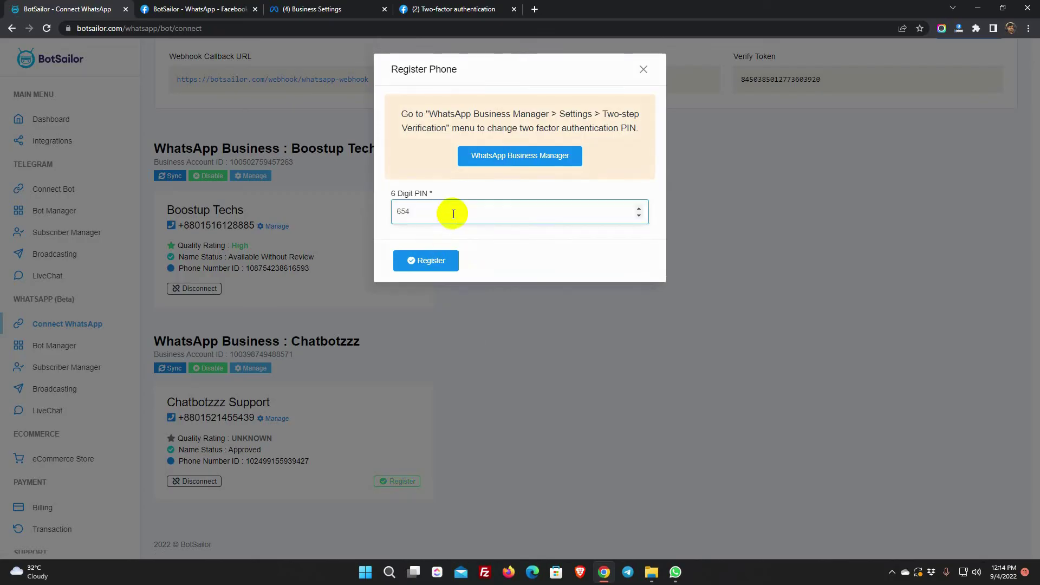
pyautogui.click(432, 263)
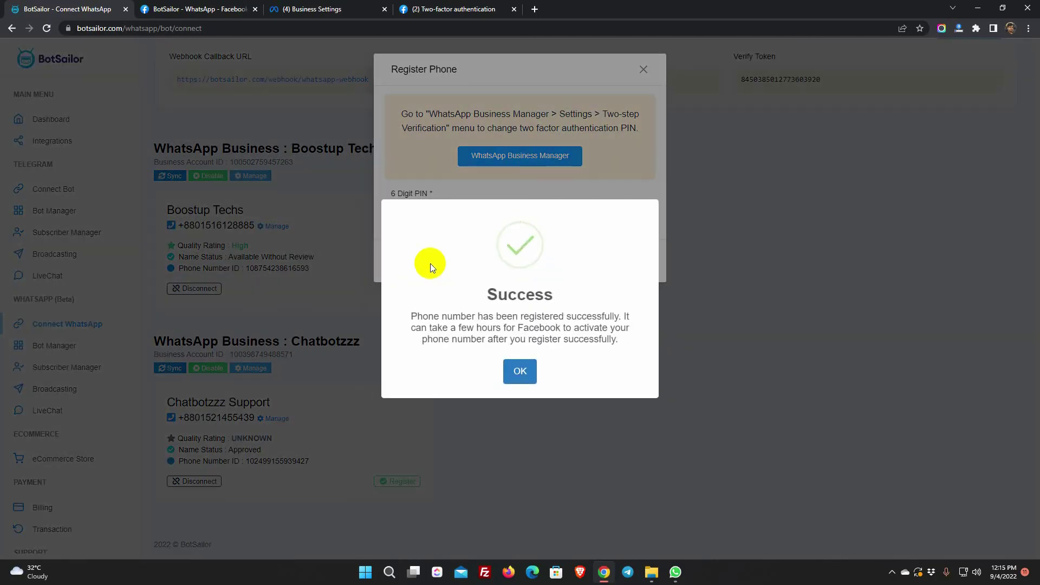
pyautogui.click(520, 373)
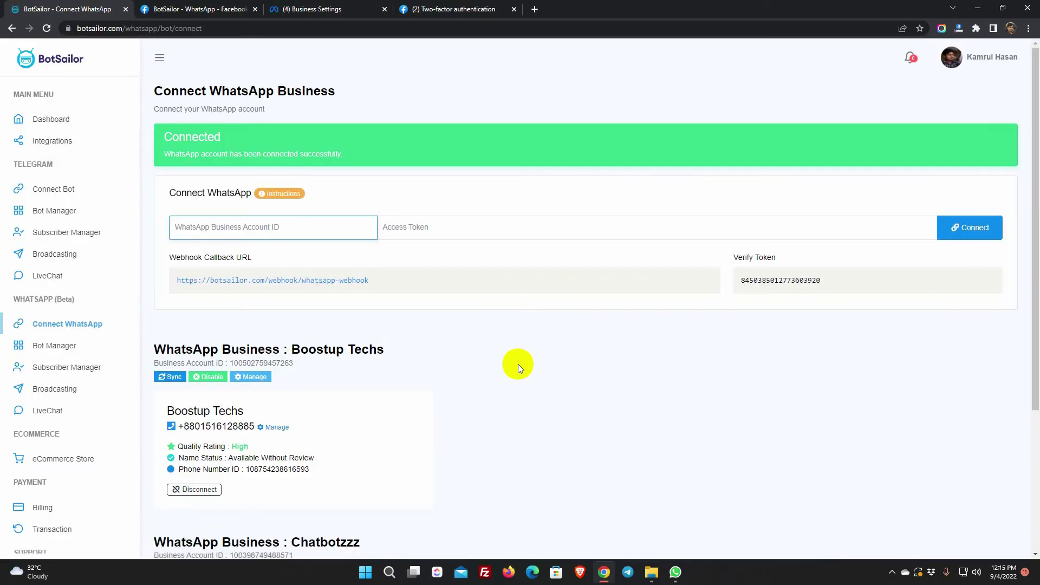
pyautogui.click(195, 8)
# Step: Check Chatbotzzz Support's listing: Connected status, High quality rating, 1K Customers/24hr messaging limit
pyautogui.click(436, 517)
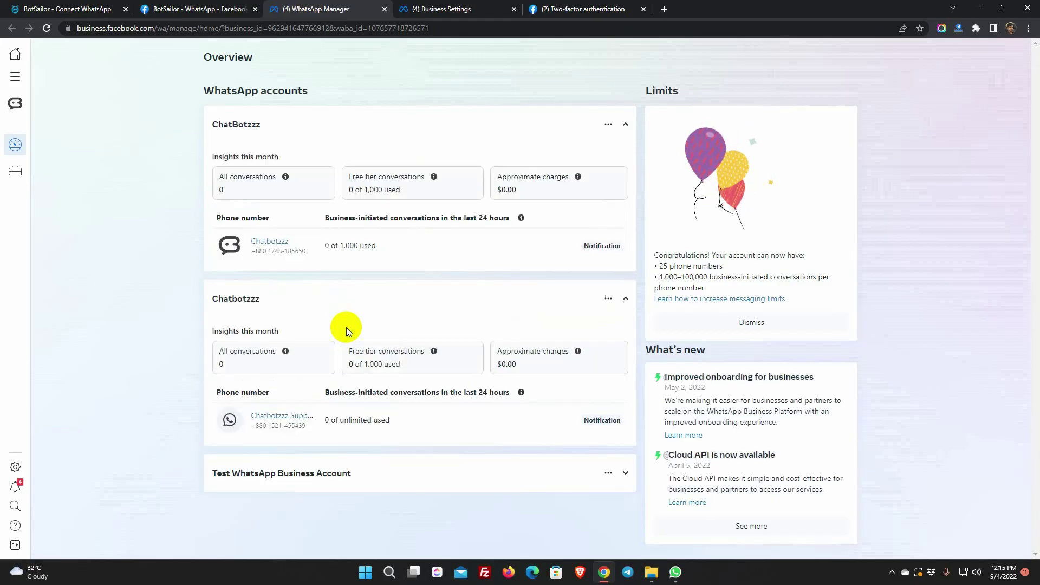
pyautogui.click(288, 415)
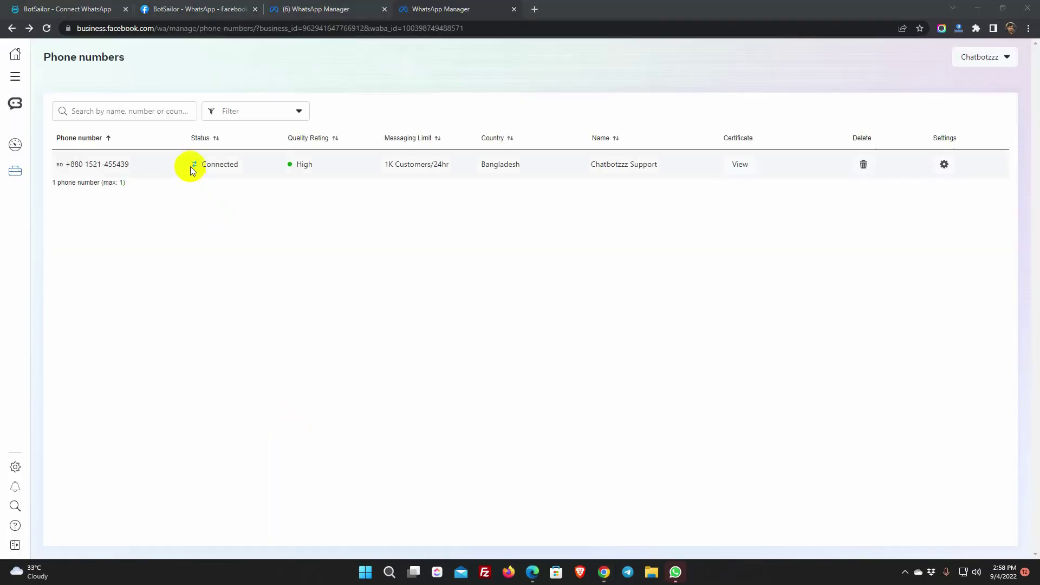
pyautogui.moveTo(198, 165); pyautogui.dragTo(315, 168)
pyautogui.moveTo(383, 165); pyautogui.dragTo(449, 164)
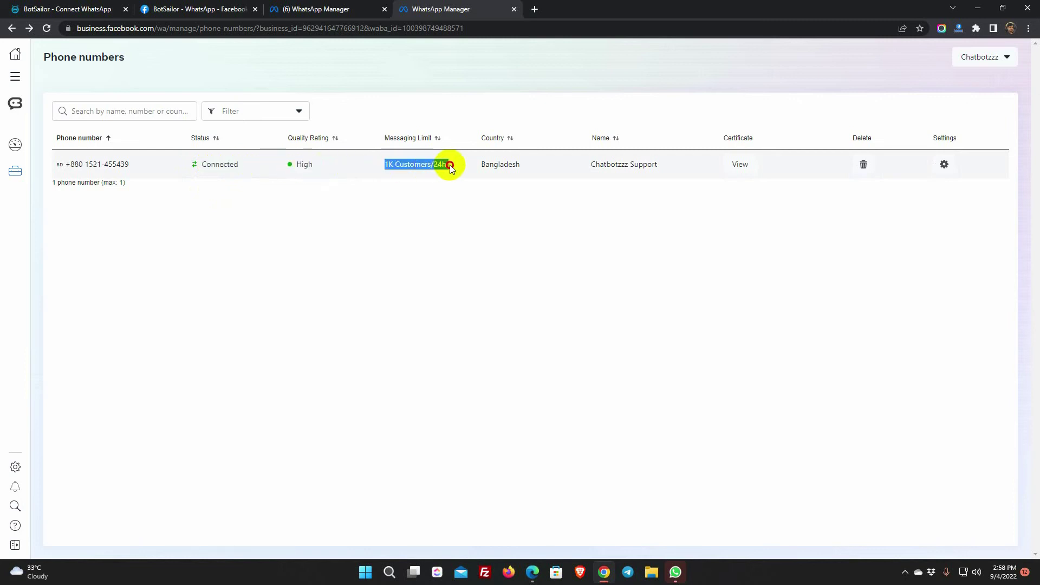
pyautogui.click(333, 201)
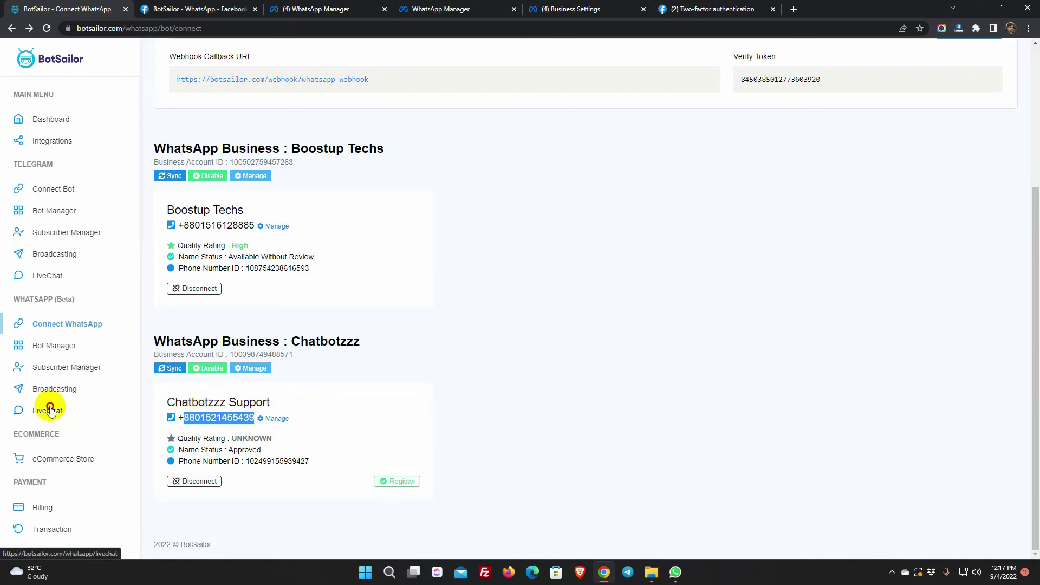
# Step: Reply 'Thank you for your message.' to the subscriber's Hello in BotSailor's WhatsApp live chat
pyautogui.click(50, 410)
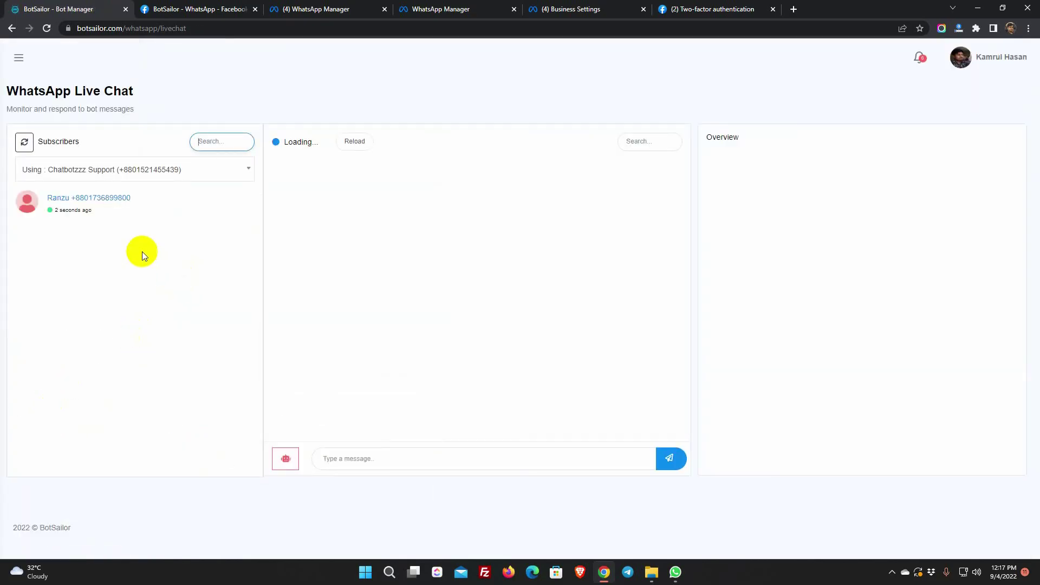
pyautogui.click(65, 211)
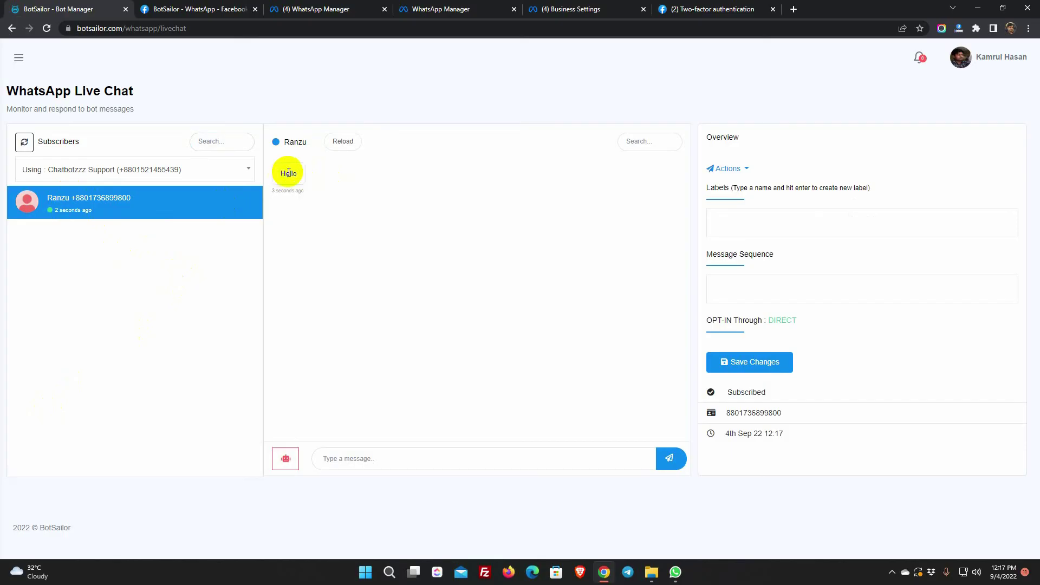
pyautogui.write('Thank you for your message.')
pyautogui.press('Return')
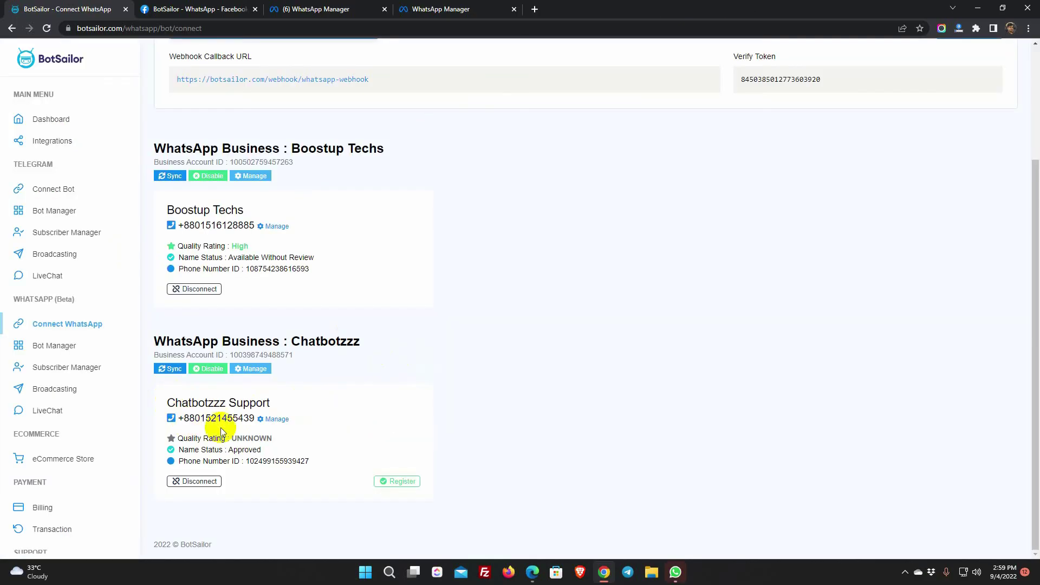
# Step: Sync the Chatbotzzz account so Chatbotzzz Support's quality rating changes from UNKNOWN to High
pyautogui.moveTo(233, 437); pyautogui.dragTo(270, 437)
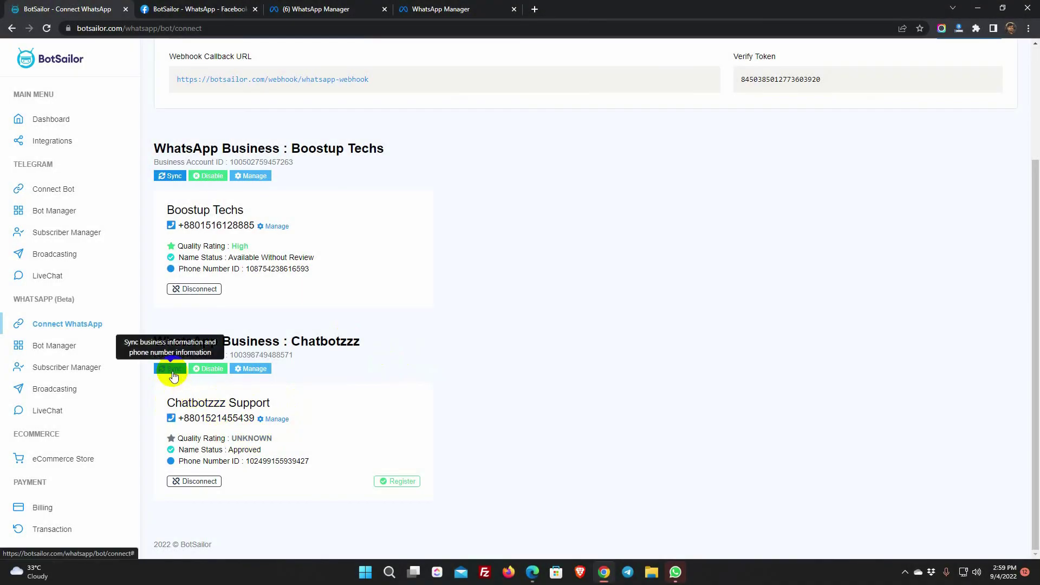
pyautogui.click(173, 376)
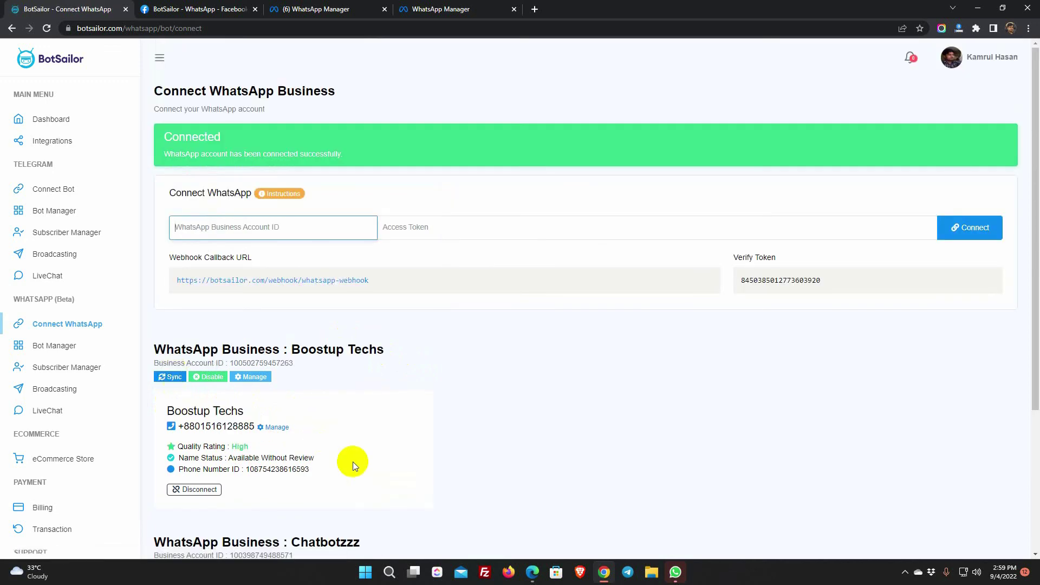
pyautogui.scroll(-3, 353, 461)
pyautogui.scroll(-1, 330, 461)
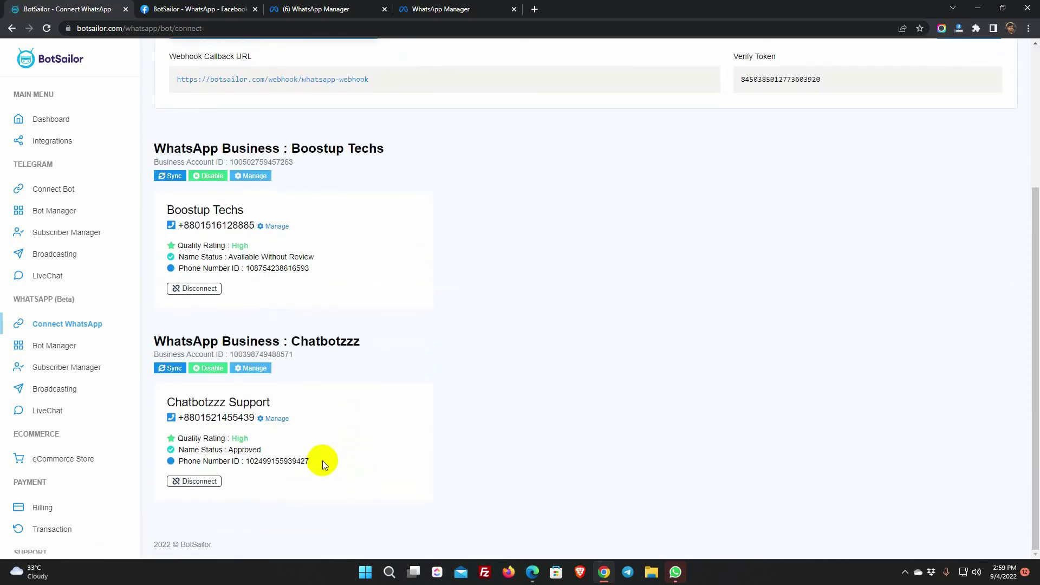